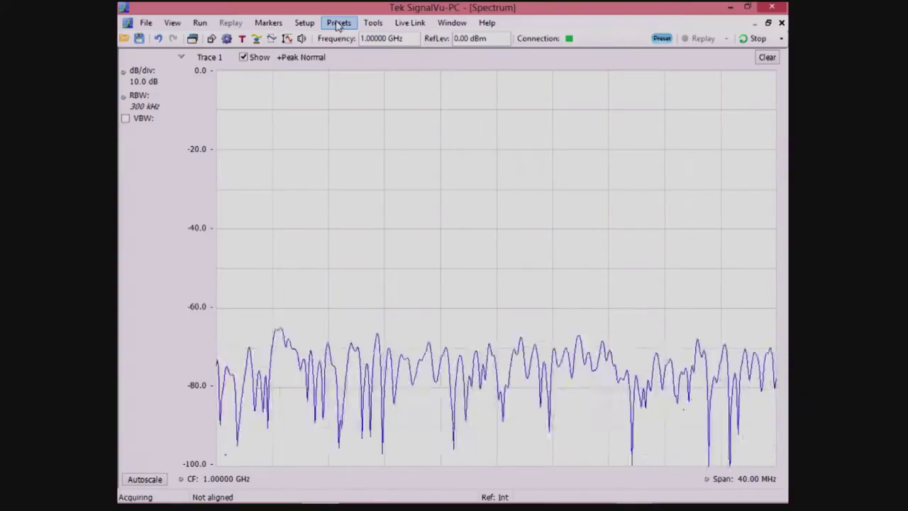
- Apply the Main preset and set the centre frequency to 100 MHz
left_click(339, 23)
left_click(344, 35)
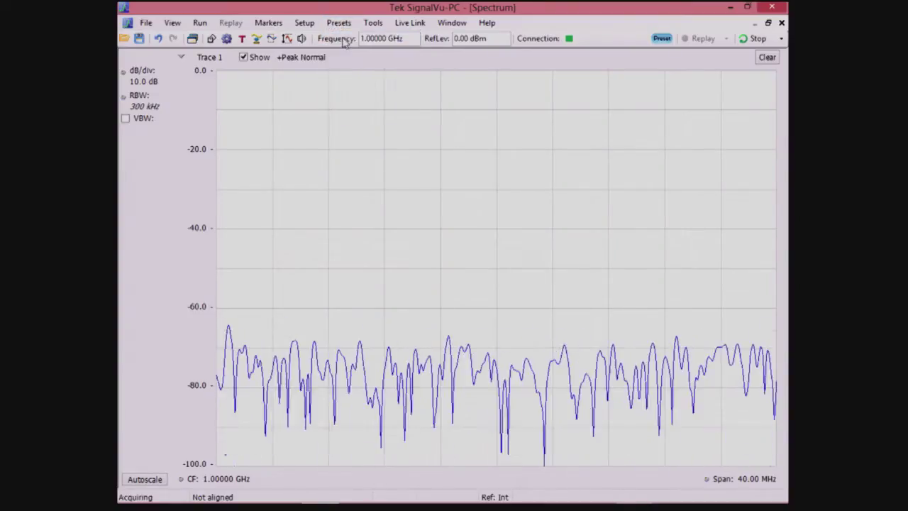
left_click(382, 39)
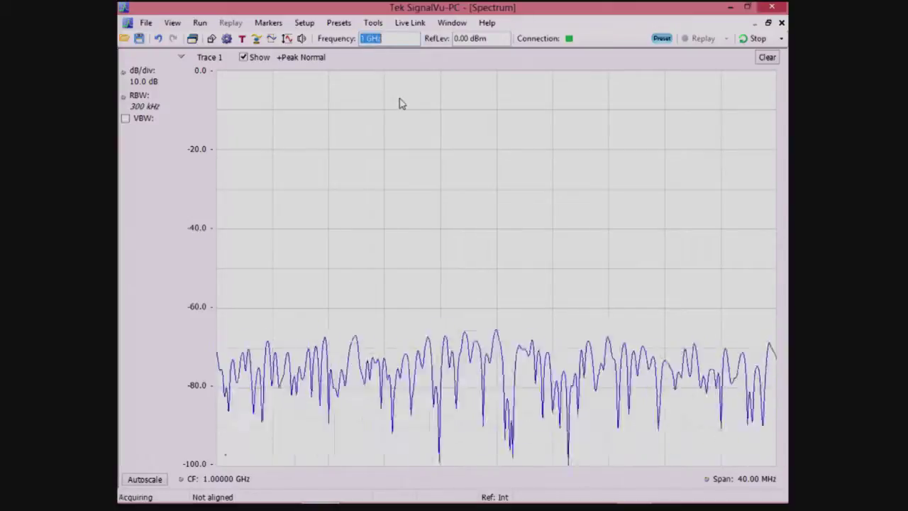
type("10")
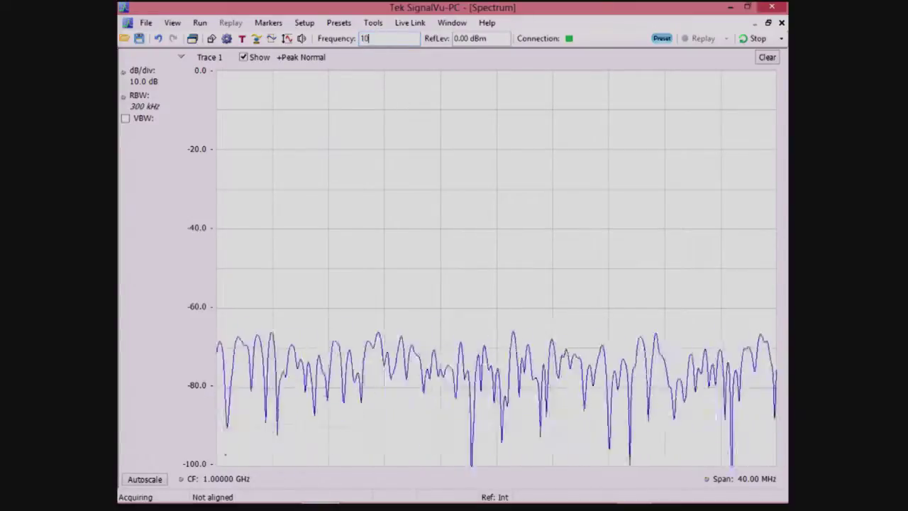
type("0mHz")
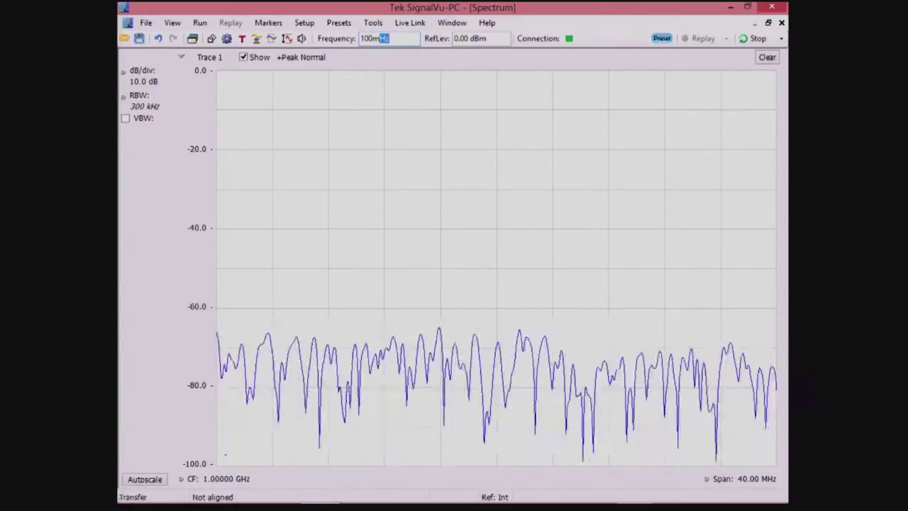
key("Return")
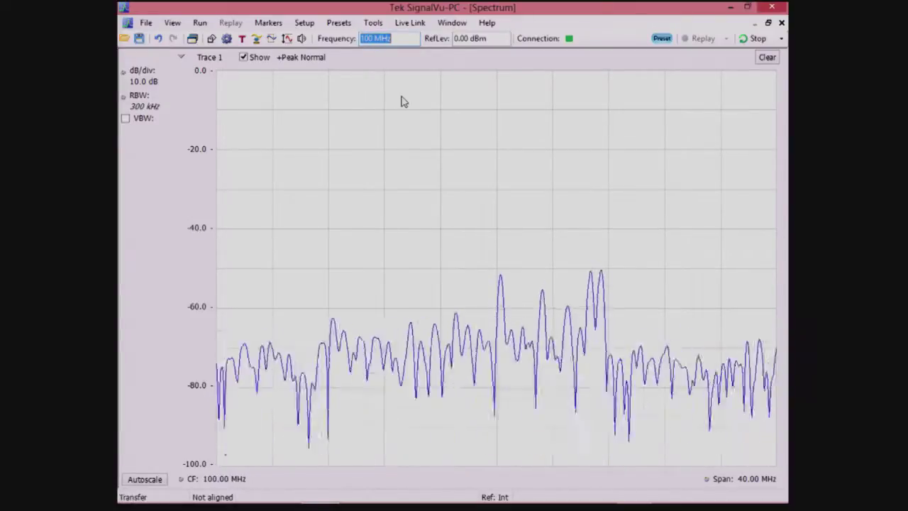
- Lower the reference level to -20 dBm, then to -30 dBm
left_click(465, 38)
type("-20")
key("Return")
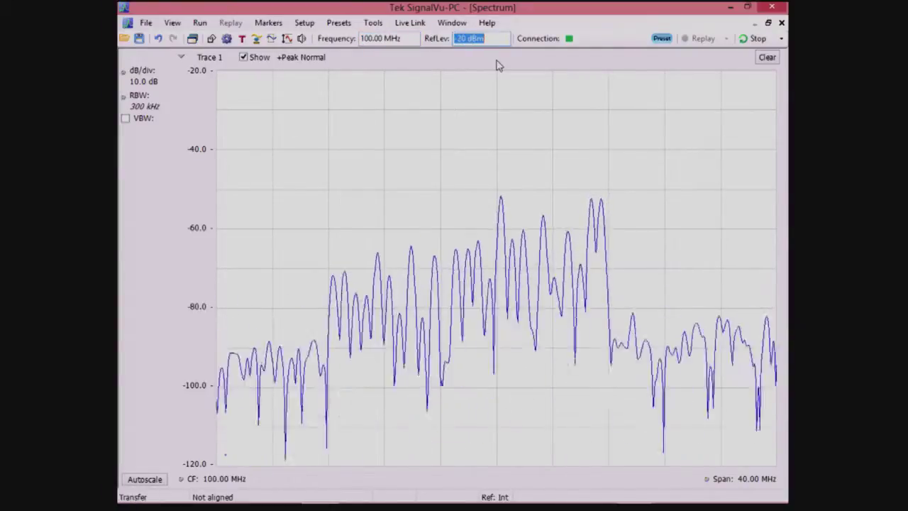
type("-30")
key("Return")
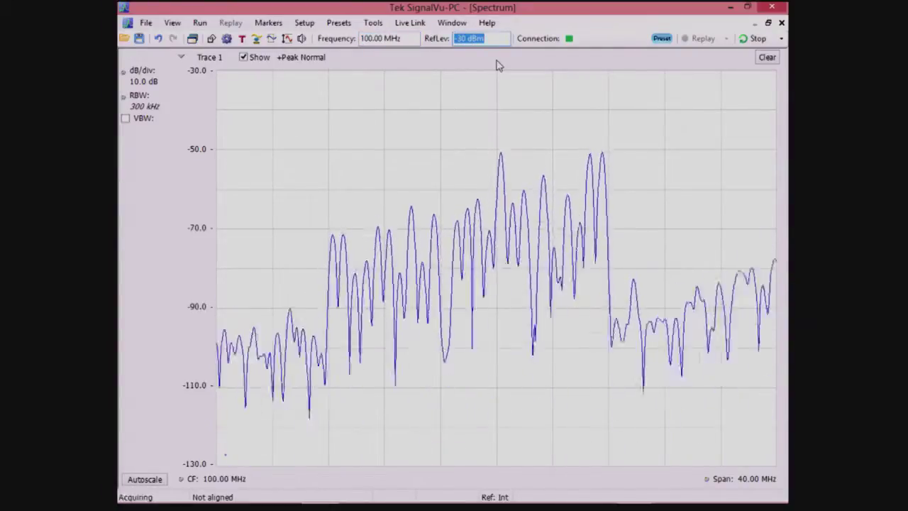
right_click(446, 124)
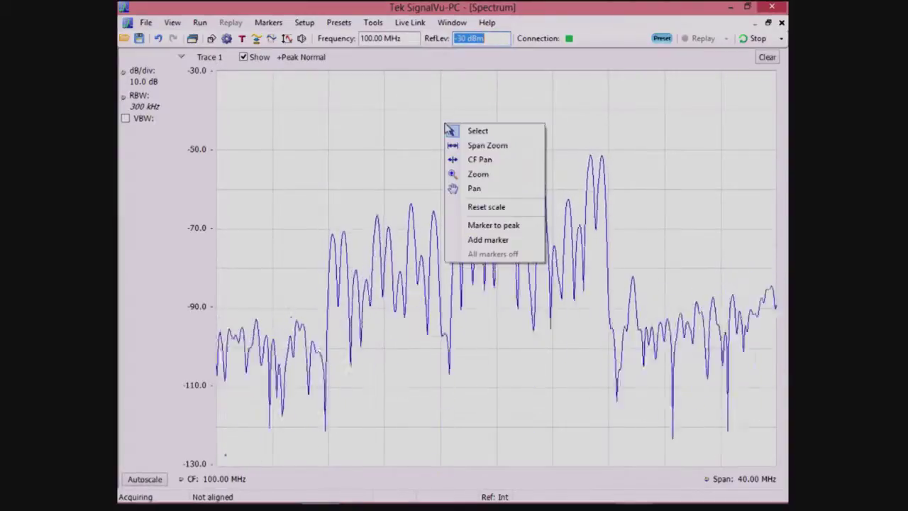
- Mark the peak, step the marker to the 106.7 MHz station and centre on it
left_click(506, 225)
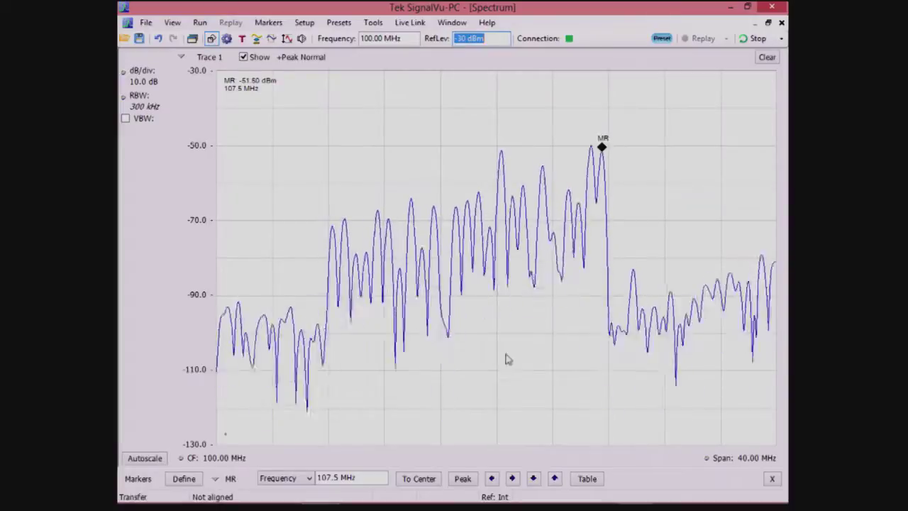
left_click(492, 478)
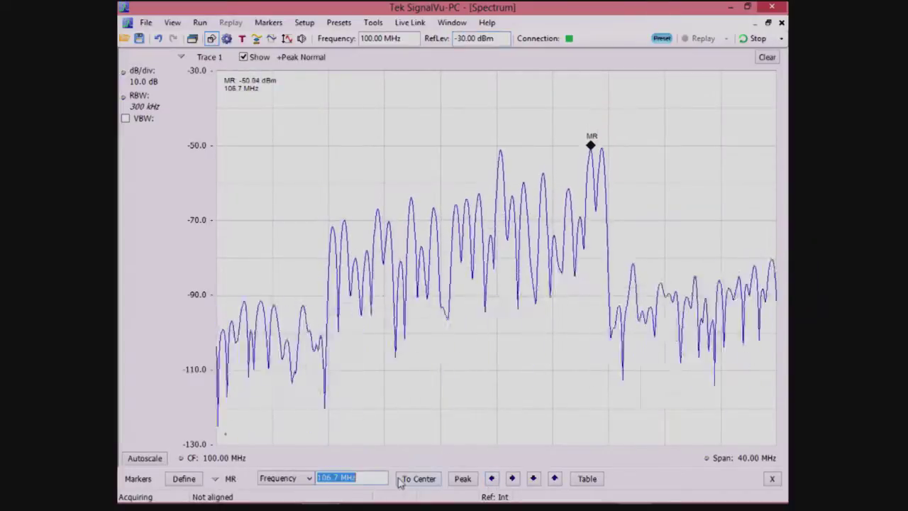
left_click(406, 480)
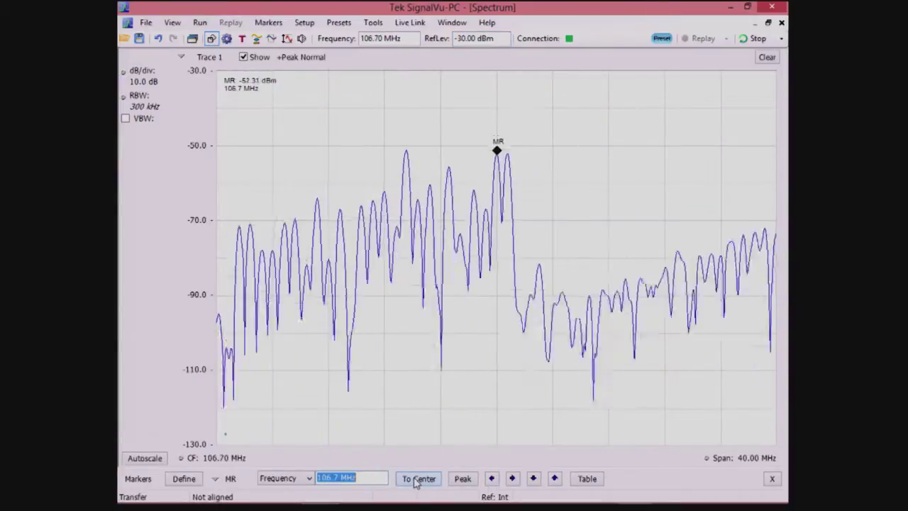
left_click(302, 39)
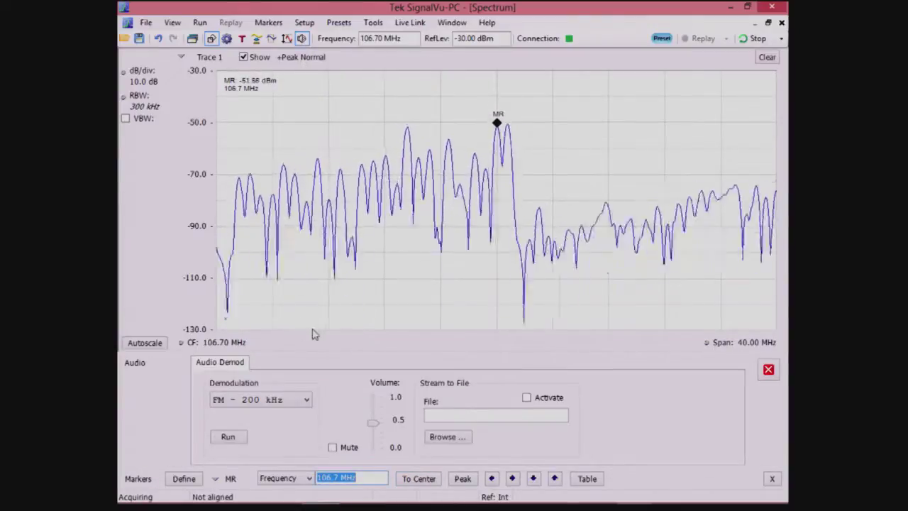
- Choose FM - 200 kHz as the audio demodulation type
left_click(305, 403)
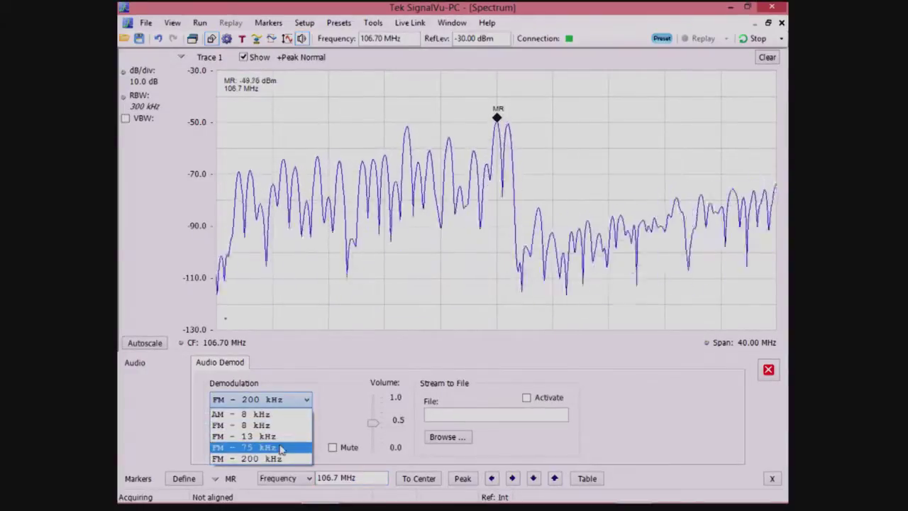
left_click(285, 461)
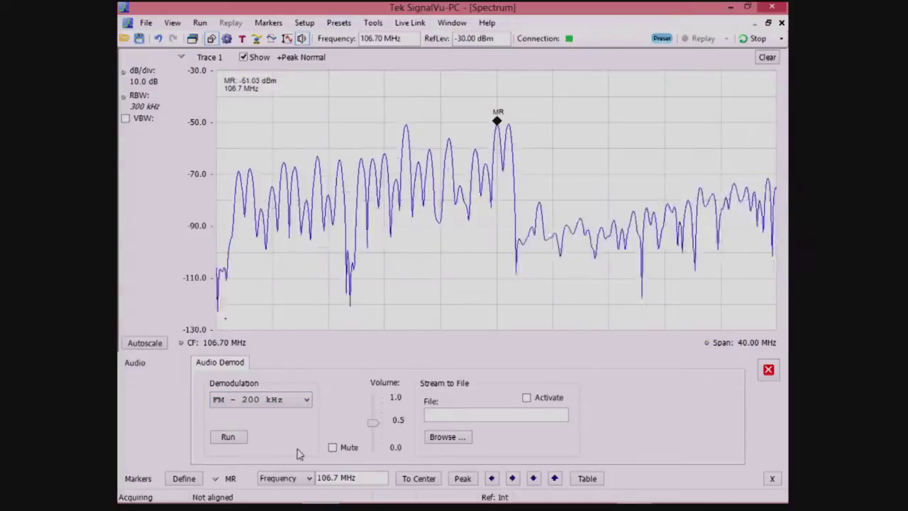
left_click(297, 402)
left_click(297, 402)
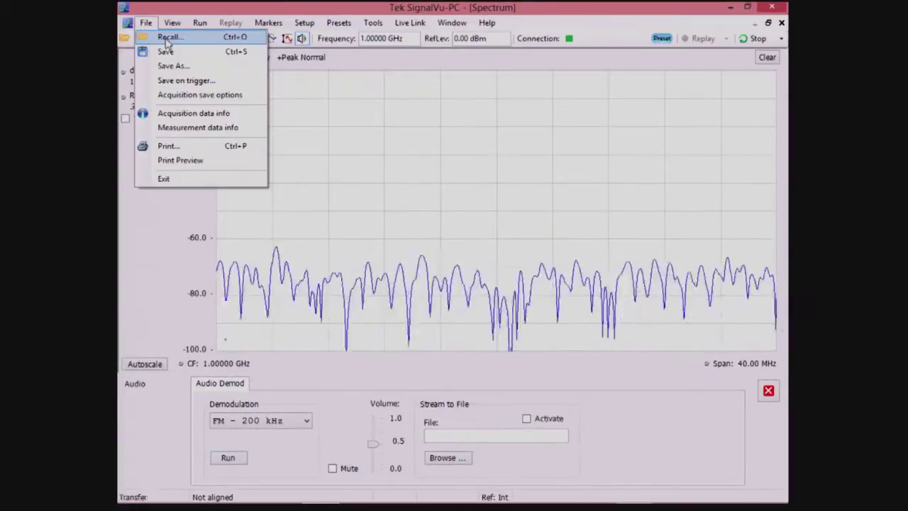
- Recall the 'fm analysis for video' setup file with Setup files as the type
left_click(167, 40)
left_click(472, 289)
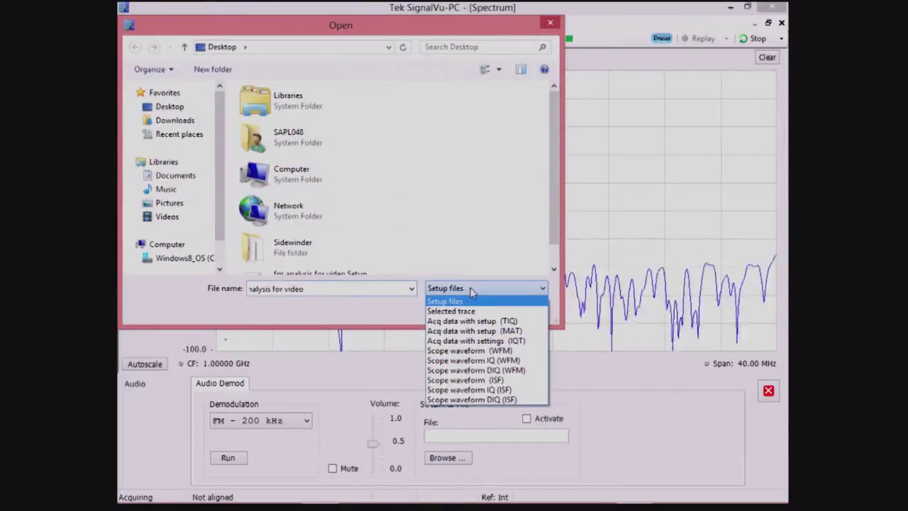
left_click(446, 300)
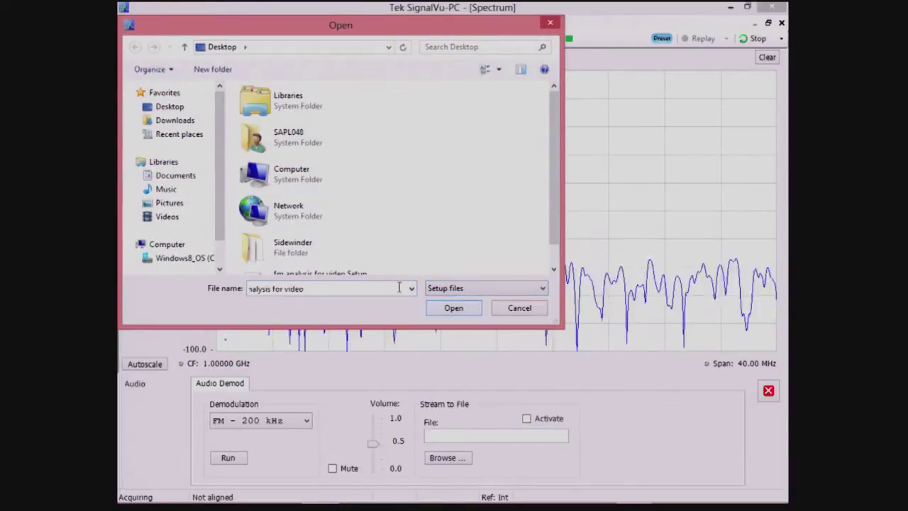
triple_click(399, 286)
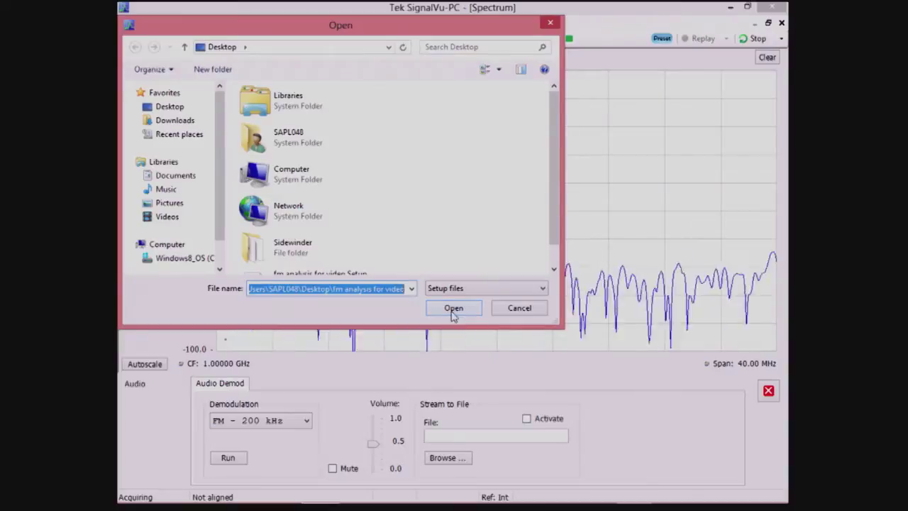
left_click(451, 309)
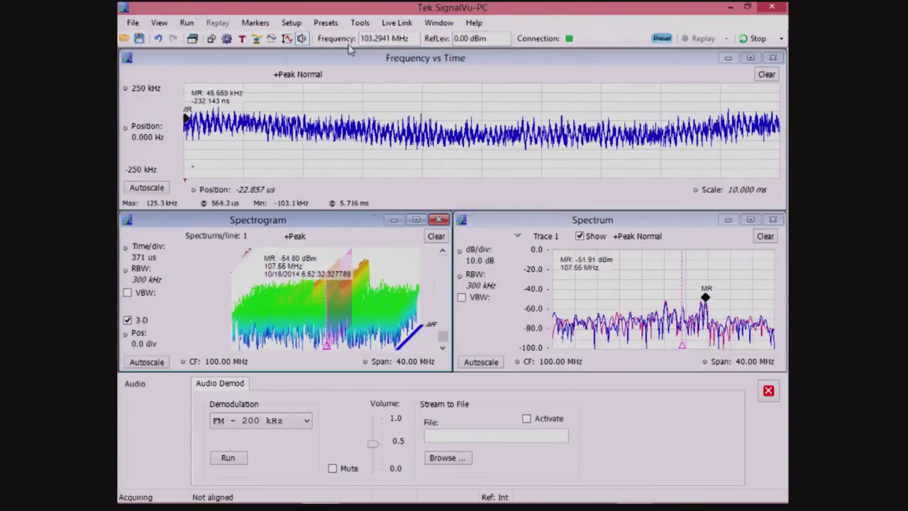
- Tile the windows vertically, then activate the Frequency vs Time and Spectrum views
left_click(435, 24)
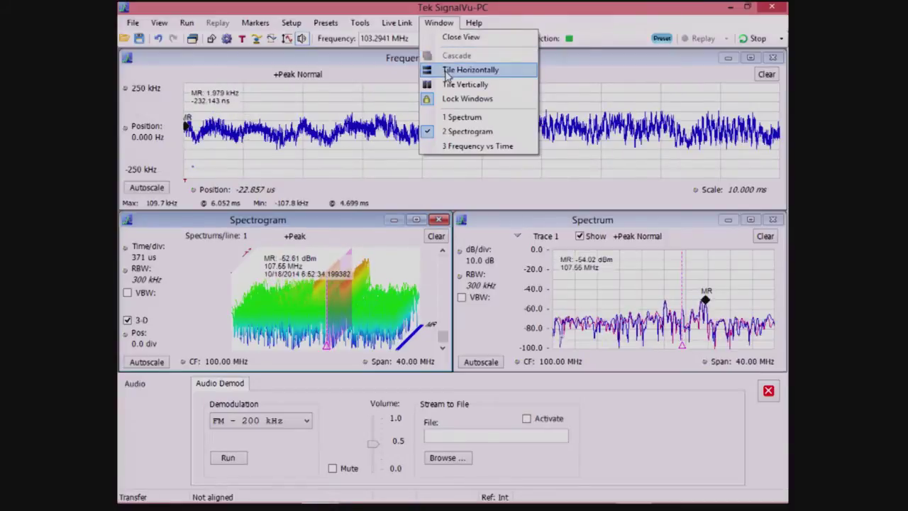
left_click(465, 84)
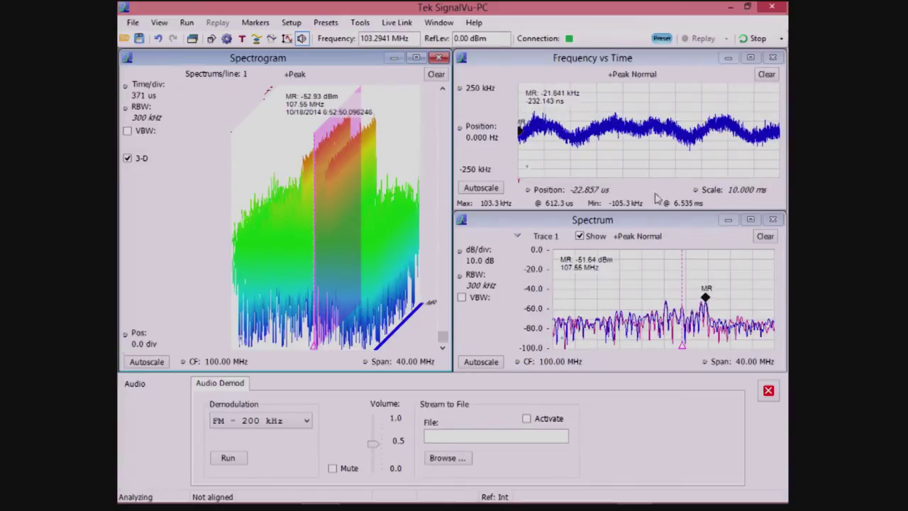
left_click(642, 63)
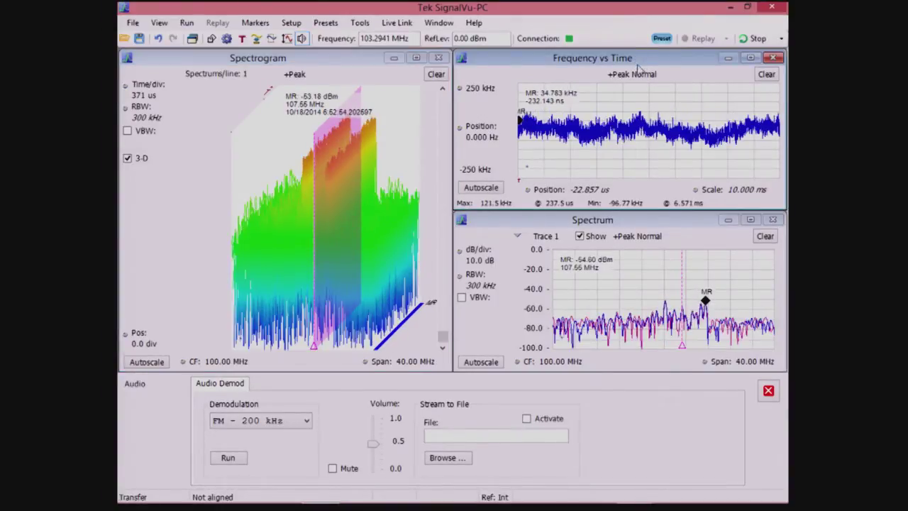
left_click(648, 221)
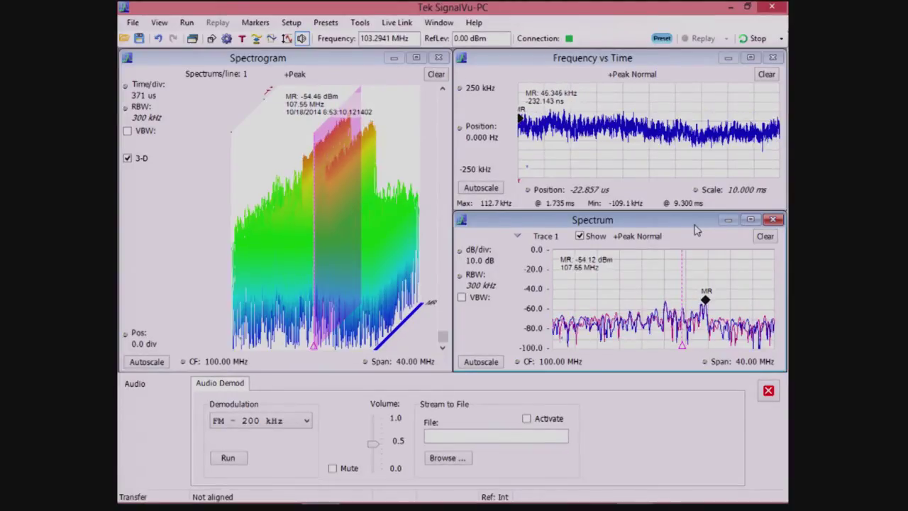
- Close the Audio Demod panel and select the Spectrum window's span and centre frequency readouts
left_click(770, 391)
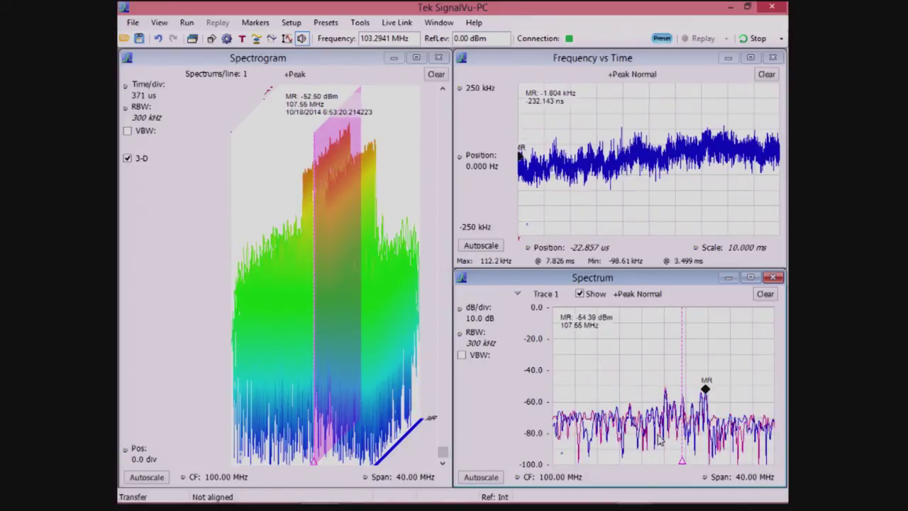
left_click(745, 479)
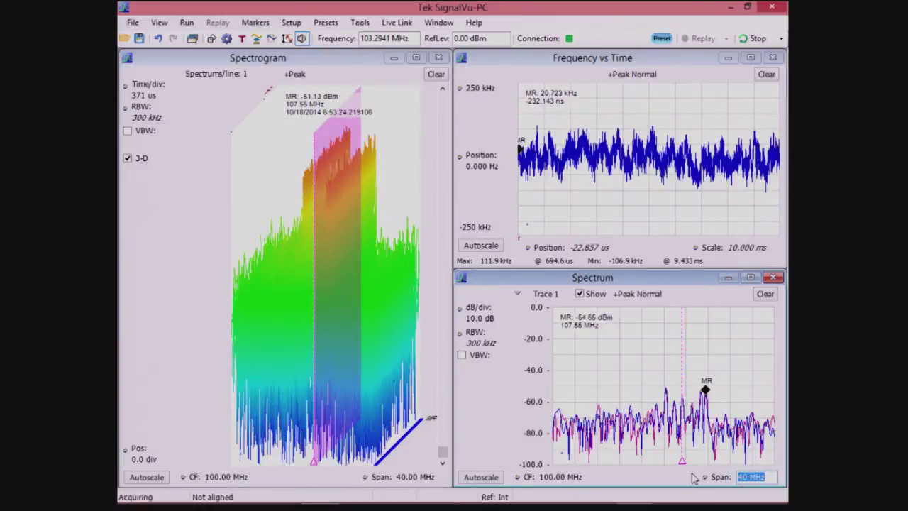
left_click(560, 477)
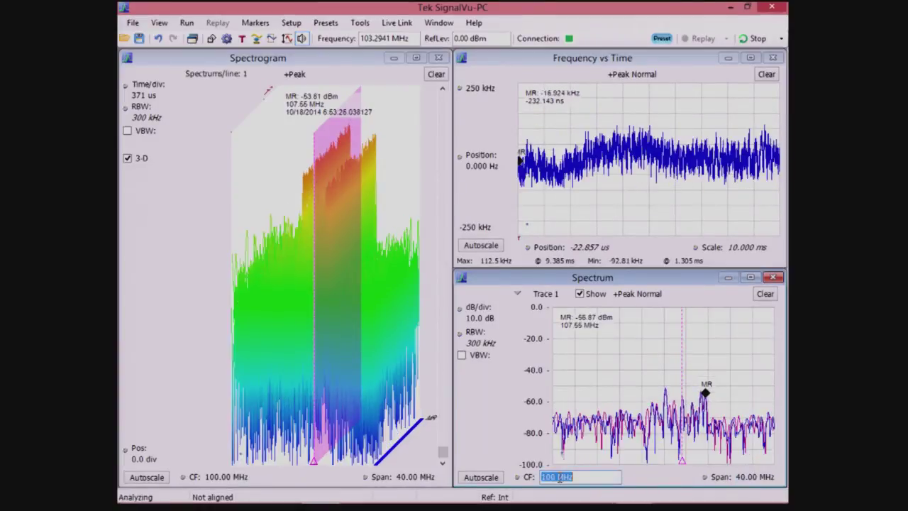